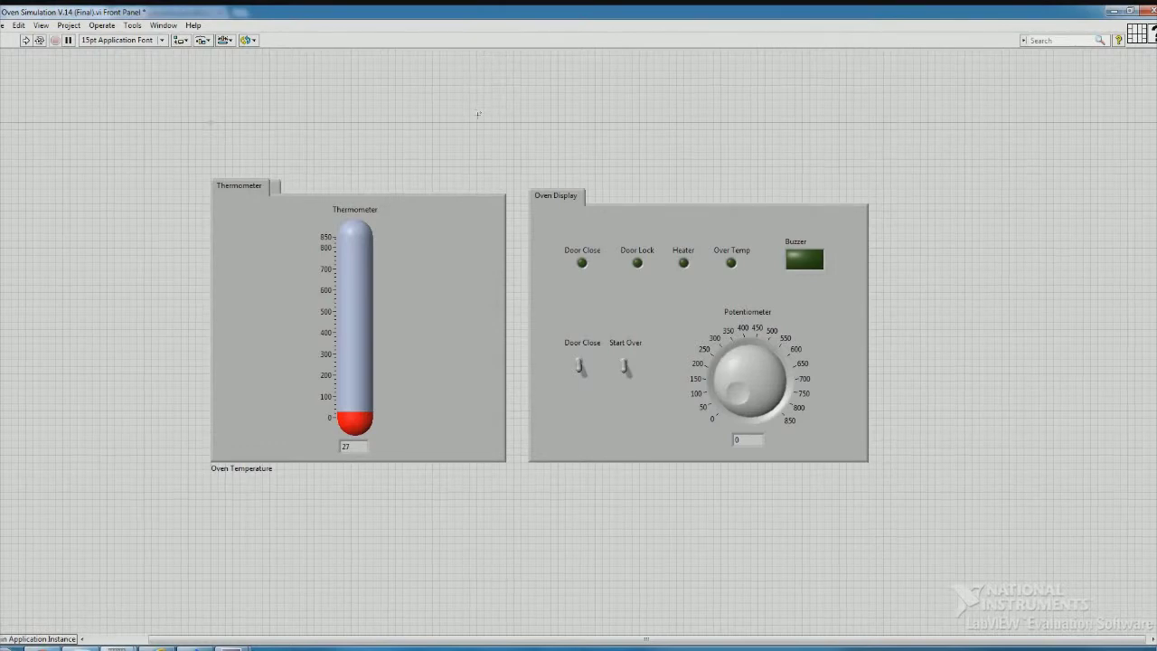
- Select the Oven Display panel, then the thermometer and whole Thermometer panel
click(618, 211)
click(458, 310)
click(372, 311)
click(429, 203)
- Run the simulation, toggle Start Over on and off, and close the oven door
click(27, 41)
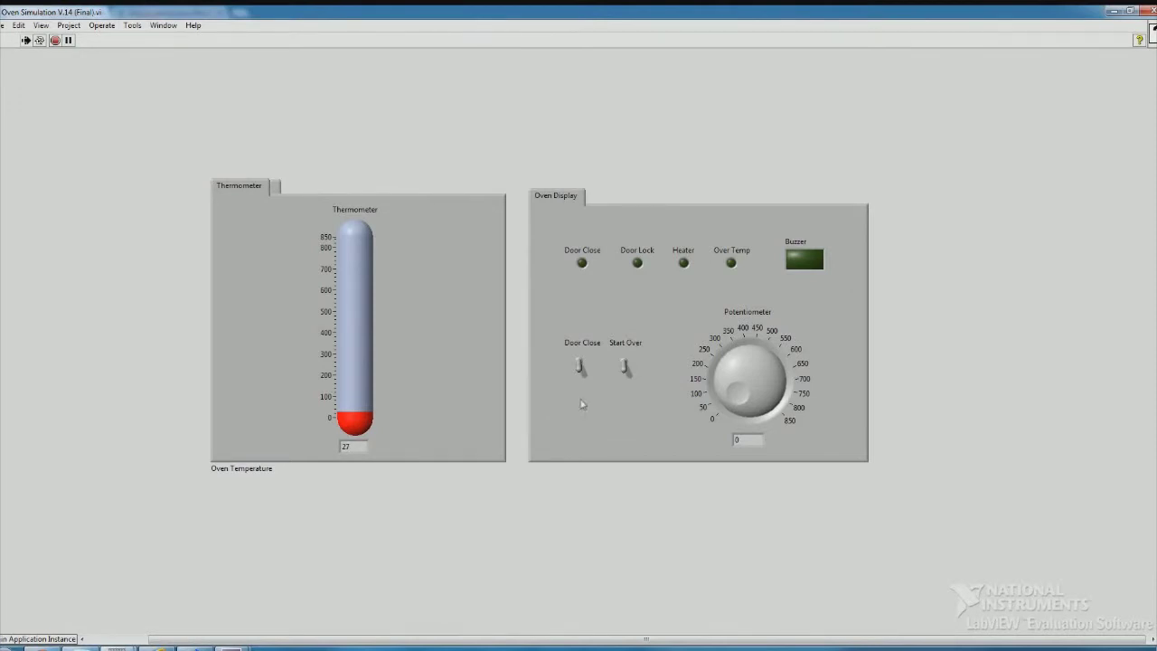
click(622, 366)
click(623, 364)
click(580, 372)
- Turn the Potentiometer set point to about 87 and let the thermometer heat to match
drag(736, 402, 723, 395)
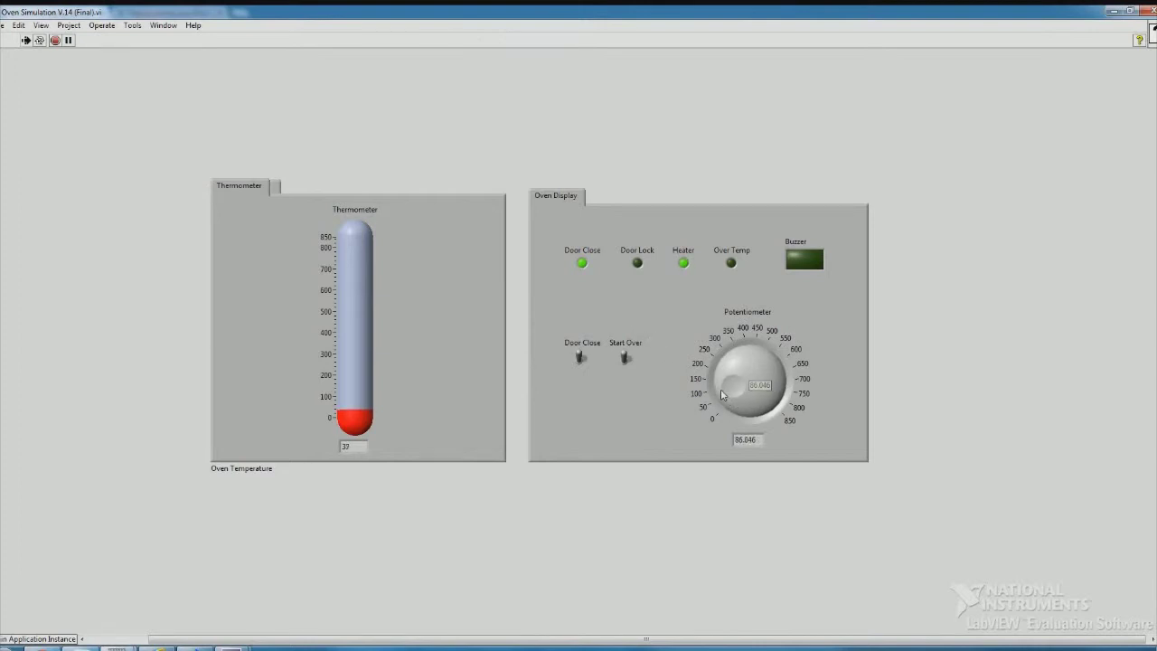
drag(723, 395, 724, 395)
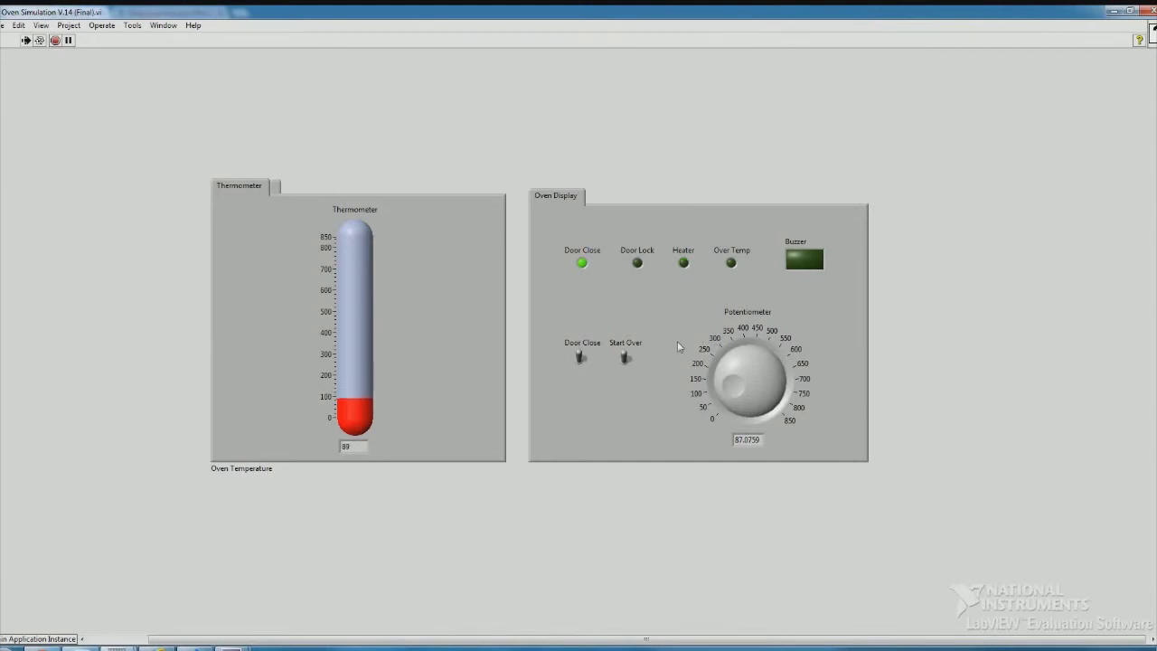
- Move the set point to about 253, up to about 504, then back to about 254
drag(728, 391, 728, 348)
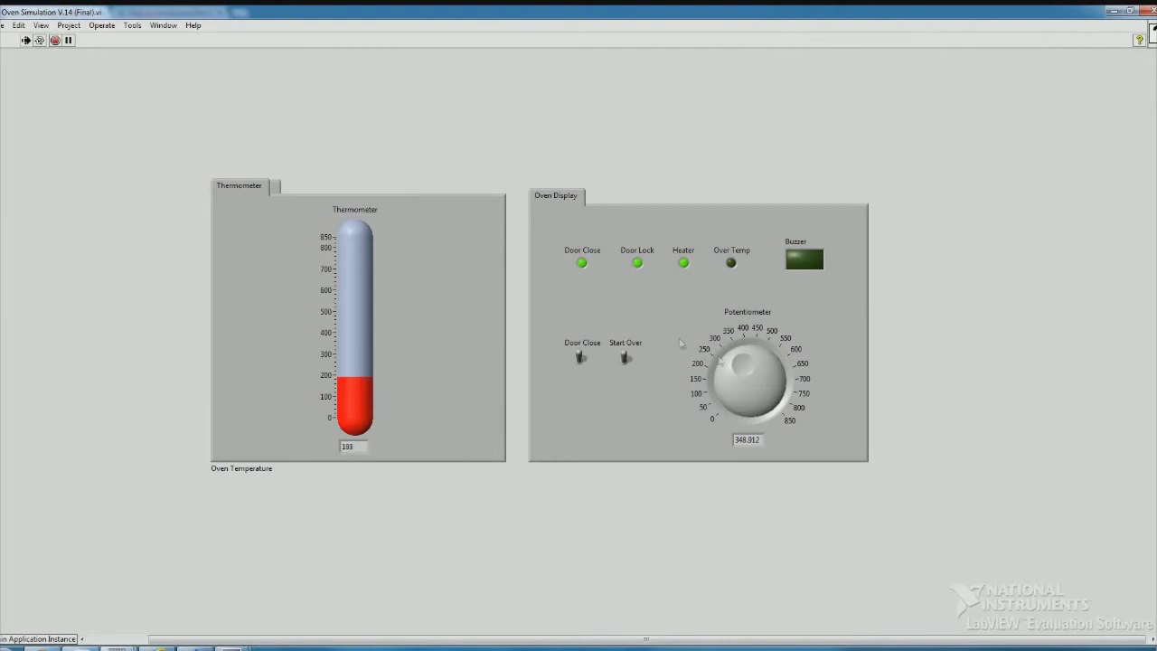
drag(741, 384, 761, 360)
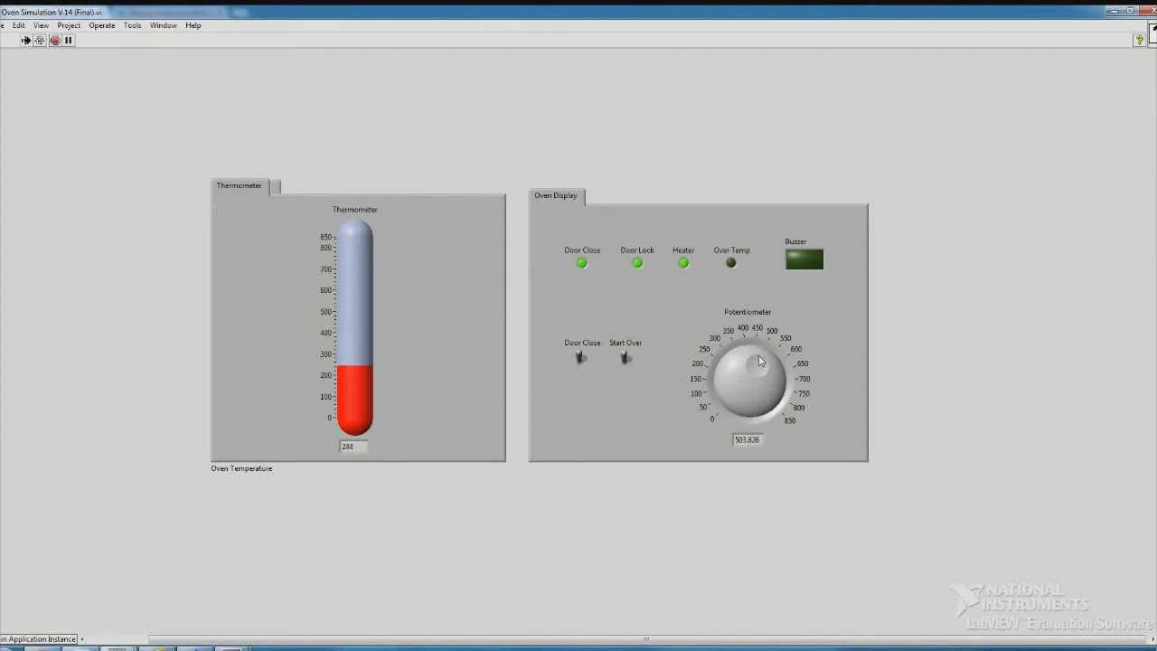
drag(761, 361, 727, 377)
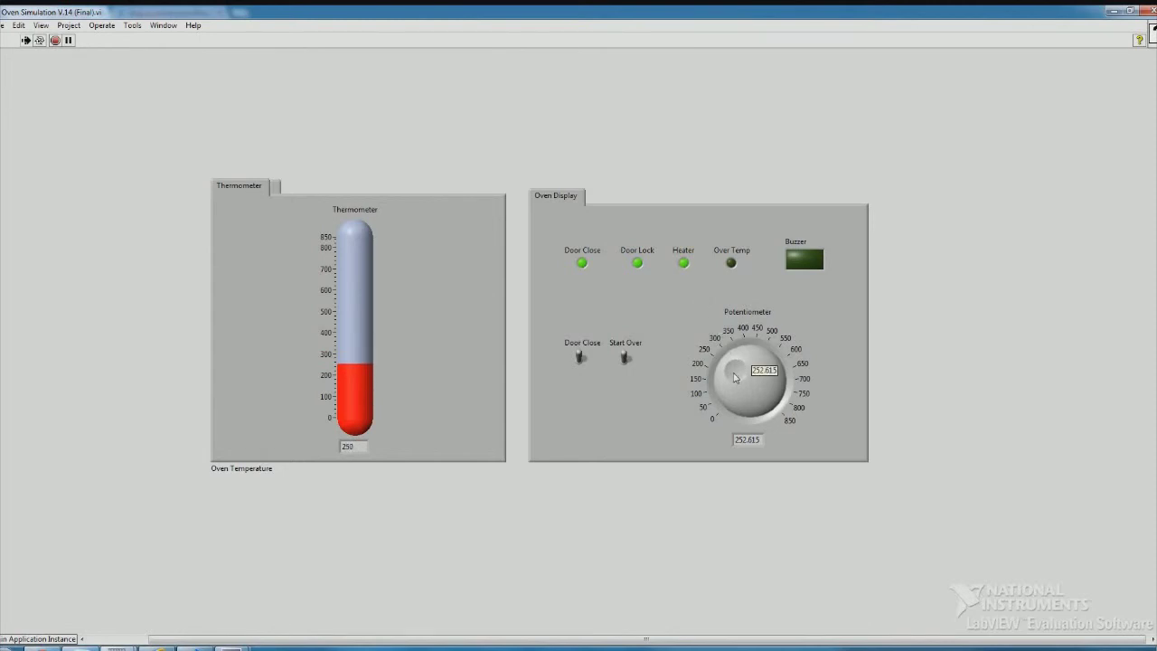
- Raise the set point to about 753, then 844, and dismiss the System Failure alarm
mouse_move(735, 378)
mouse_down()
mouse_move(781, 398)
mouse_move(777, 411)
mouse_up()
click(757, 371)
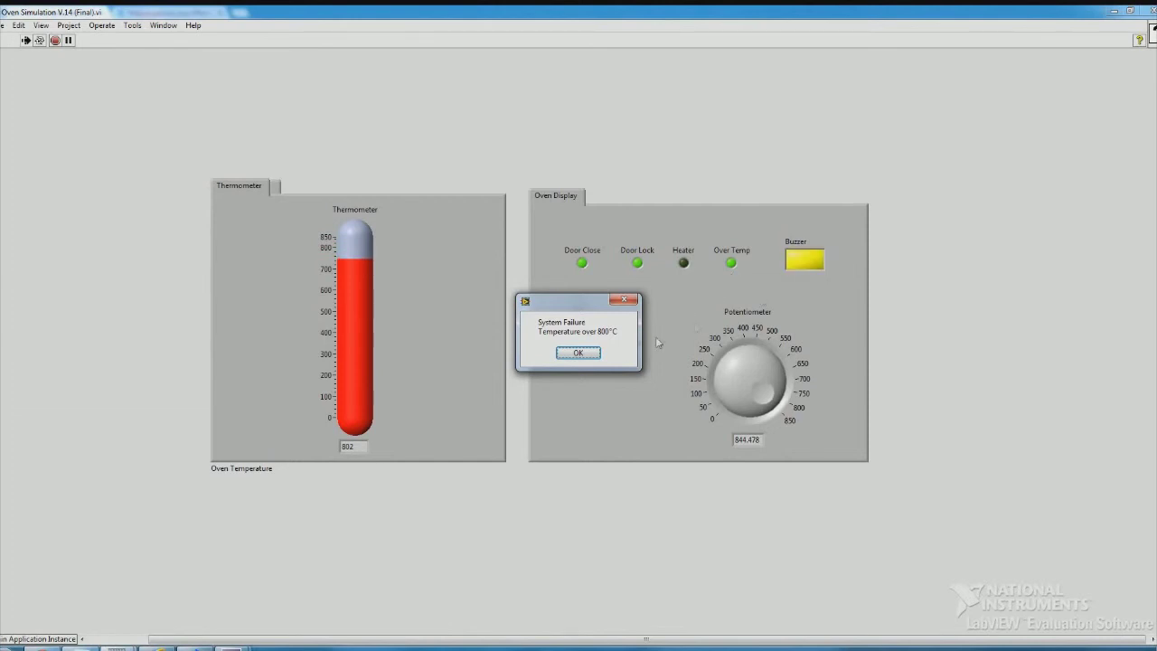
click(592, 354)
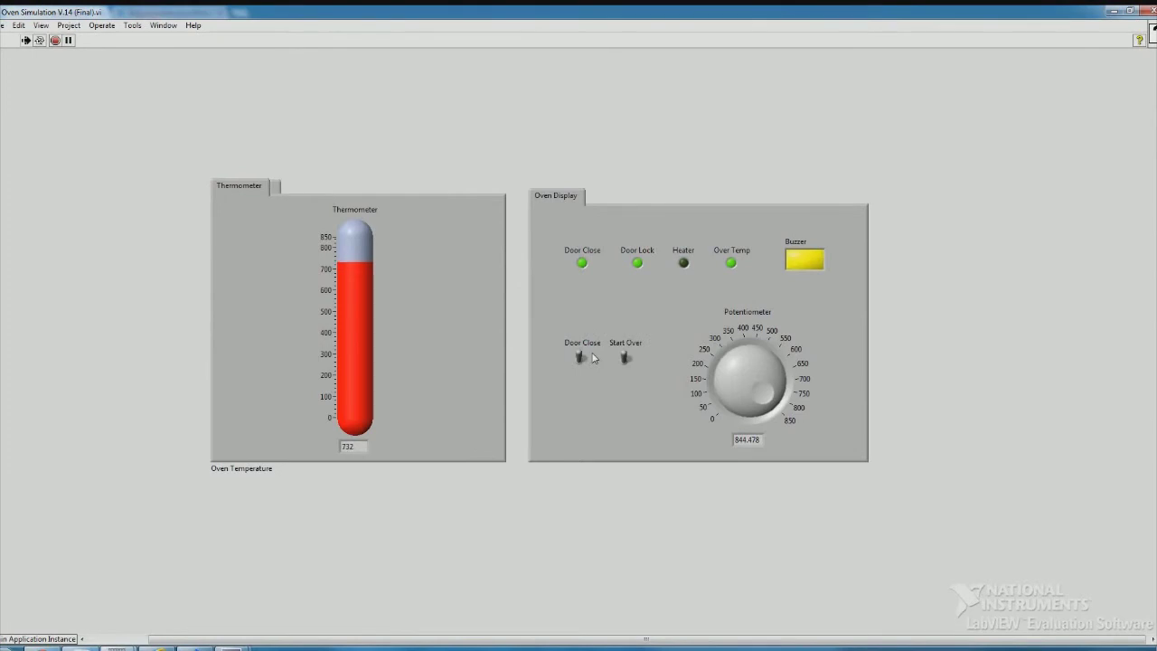